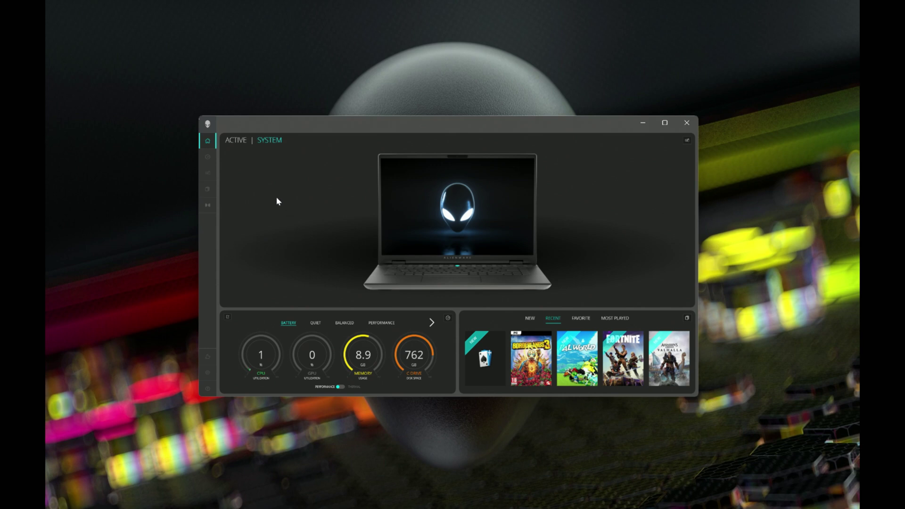
- Open the Performance settings page, currently on the Battery preset
{"action": "left_click", "coordinate": [210, 159]}
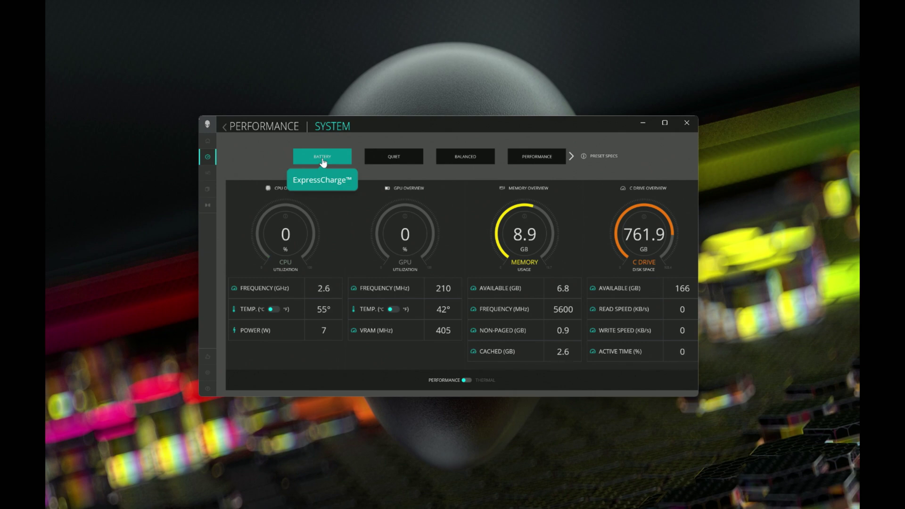
- Switch to the Quiet preset, then to the Performance preset
{"action": "left_click", "coordinate": [393, 161]}
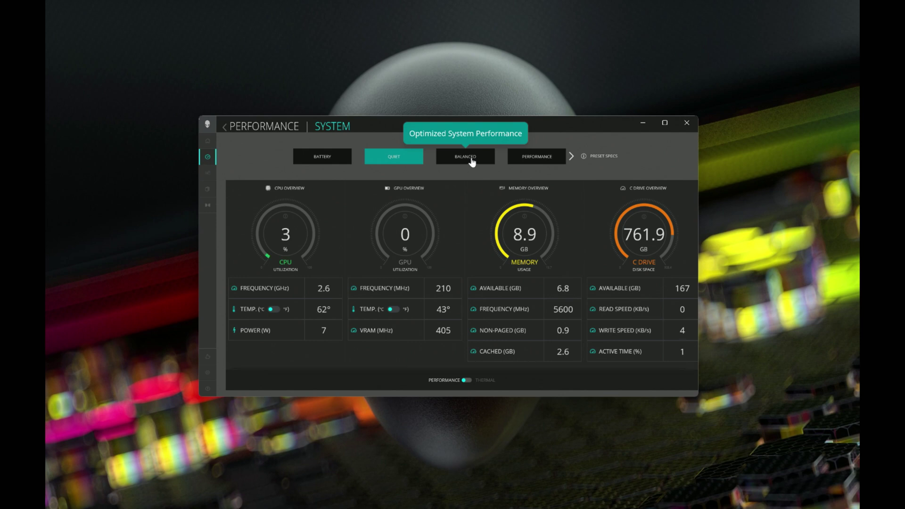
{"action": "left_click", "coordinate": [546, 160]}
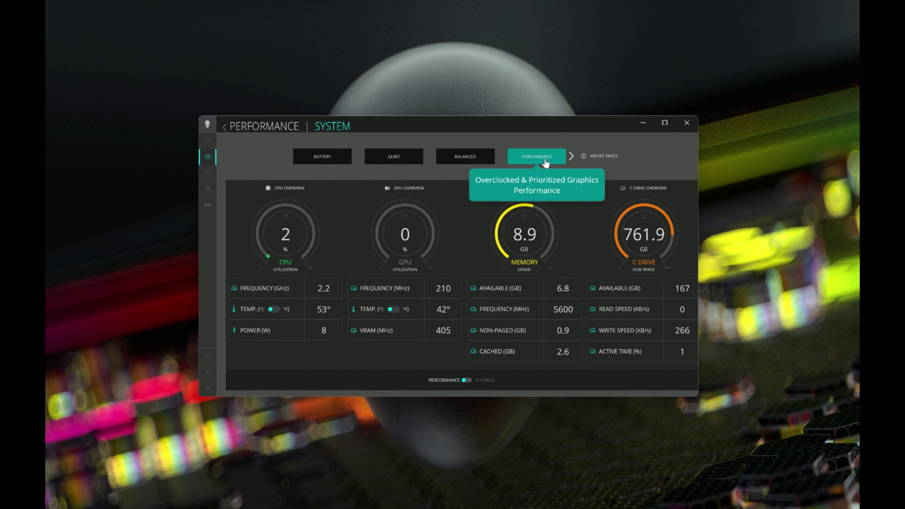
- Reveal the hidden presets and select Overdrive, Overclocked Max Performance & Max Fan Speed
{"action": "left_click", "coordinate": [571, 156]}
{"action": "left_click", "coordinate": [457, 154]}
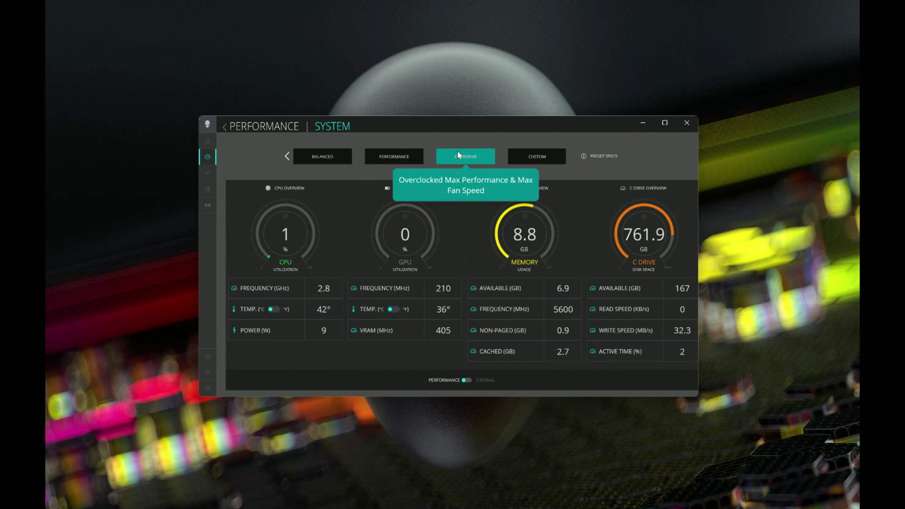
- Select the Custom preset on the System page
{"action": "left_click", "coordinate": [540, 157]}
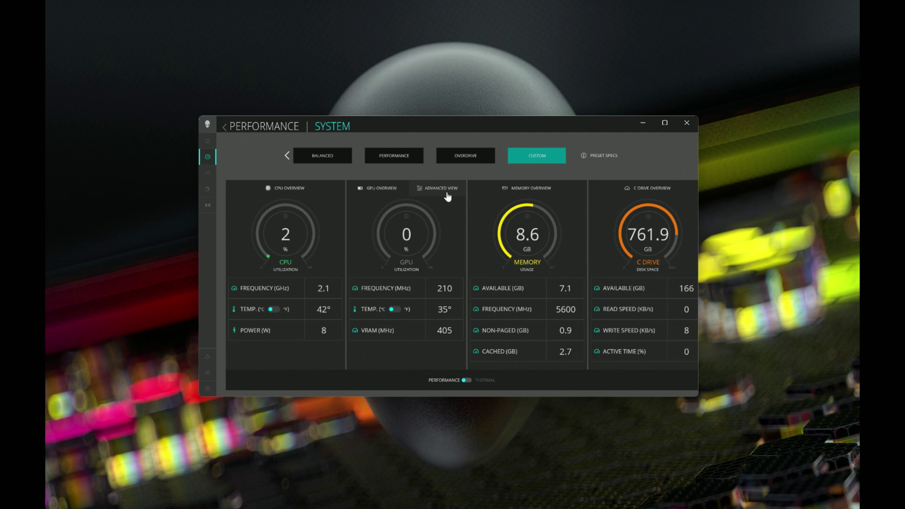
- Open the GPU Advanced View and try the OC1, then the OC2, overclock presets
{"action": "left_click", "coordinate": [443, 190]}
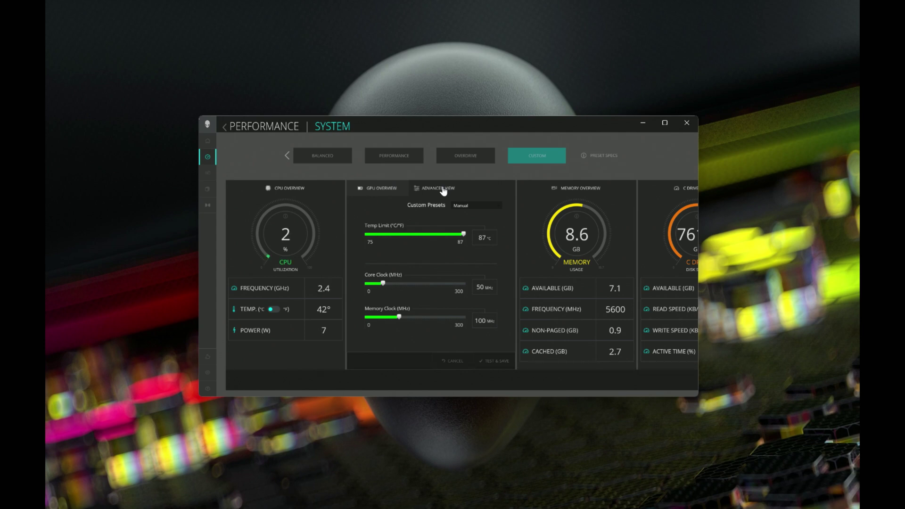
{"action": "left_click", "coordinate": [482, 207]}
{"action": "left_click", "coordinate": [477, 189]}
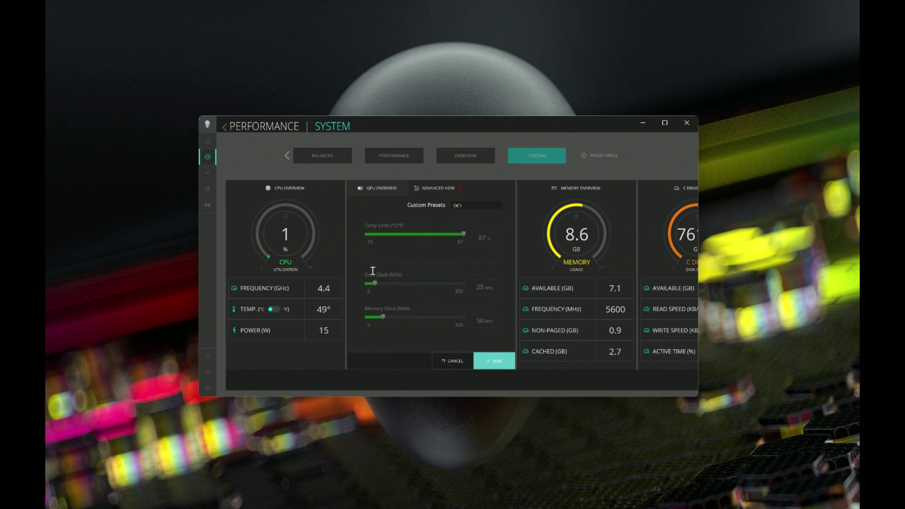
{"action": "left_click", "coordinate": [485, 206]}
{"action": "left_click", "coordinate": [477, 214]}
- Return to the Manual GPU preset, adjust the core clock offset, and Test & Save
{"action": "left_click", "coordinate": [486, 206]}
{"action": "left_click", "coordinate": [481, 220]}
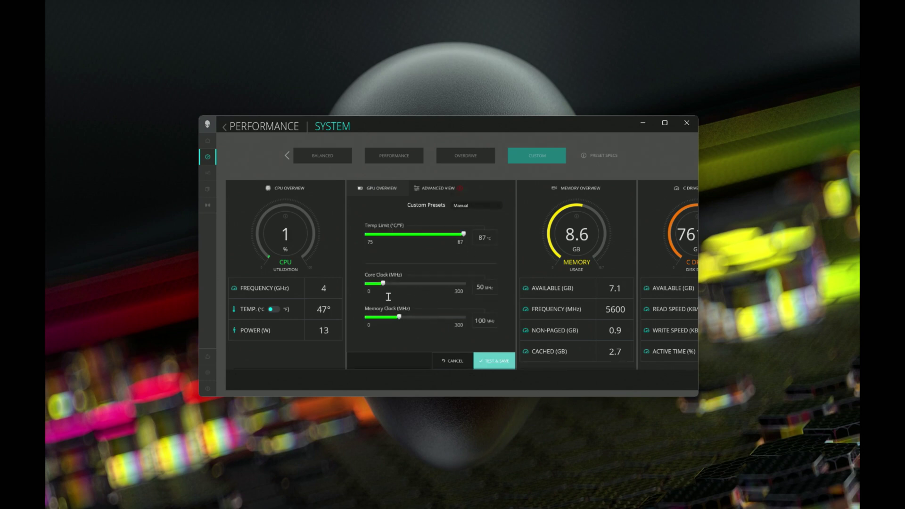
{"action": "mouse_move", "coordinate": [383, 284]}
{"action": "left_mouse_down"}
{"action": "mouse_move", "coordinate": [458, 287]}
{"action": "mouse_move", "coordinate": [382, 284]}
{"action": "left_mouse_up"}
{"action": "left_click", "coordinate": [504, 367]}
- Decline discarding the changes, then cancel the pending GPU tuning edits
{"action": "left_click", "coordinate": [207, 142]}
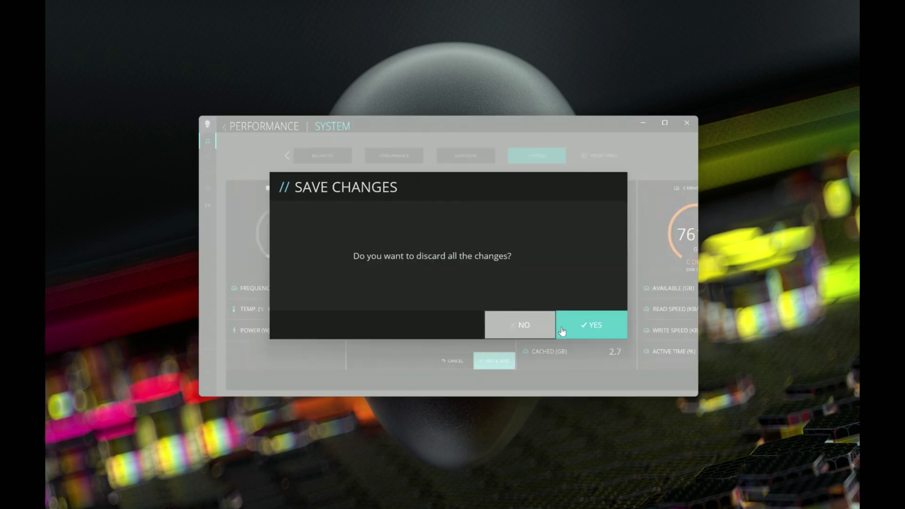
{"action": "left_click", "coordinate": [535, 330]}
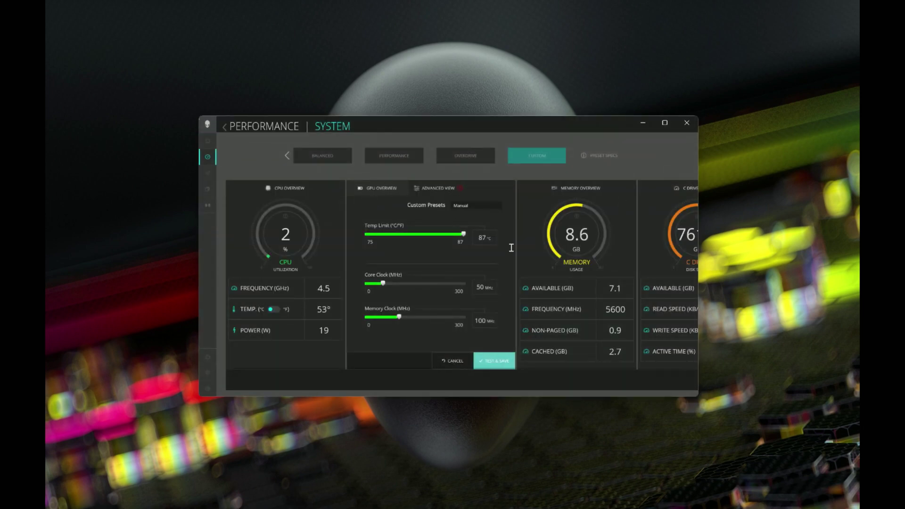
{"action": "left_click", "coordinate": [455, 361]}
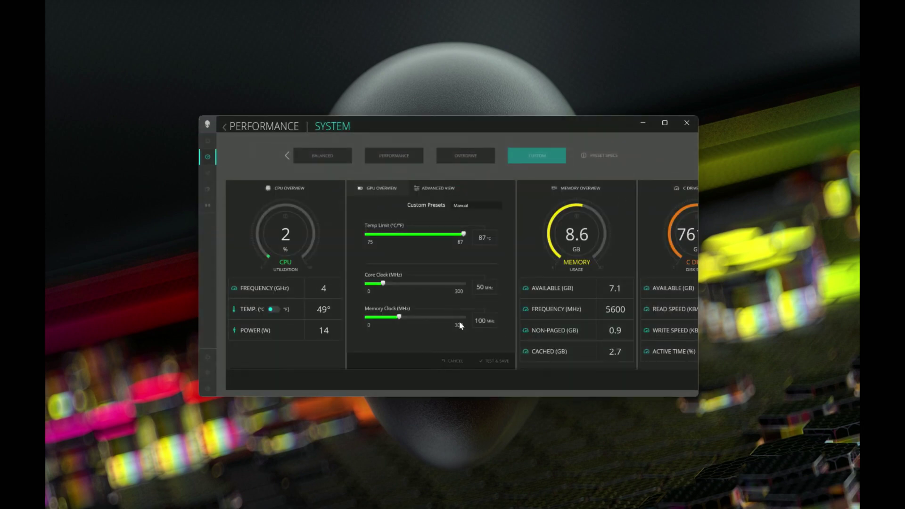
- Close the GPU Advanced View, reopen it, and close it again
{"action": "left_click", "coordinate": [383, 191]}
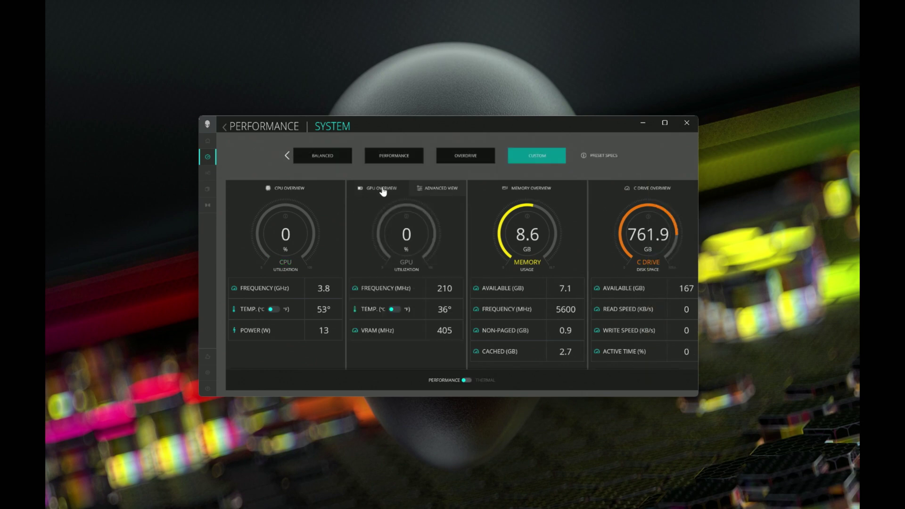
{"action": "left_click", "coordinate": [427, 191]}
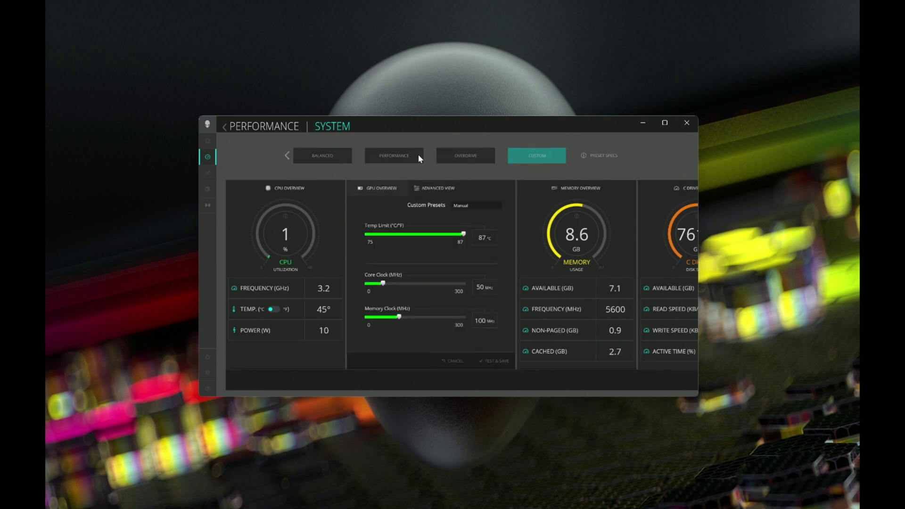
{"action": "left_click", "coordinate": [384, 191]}
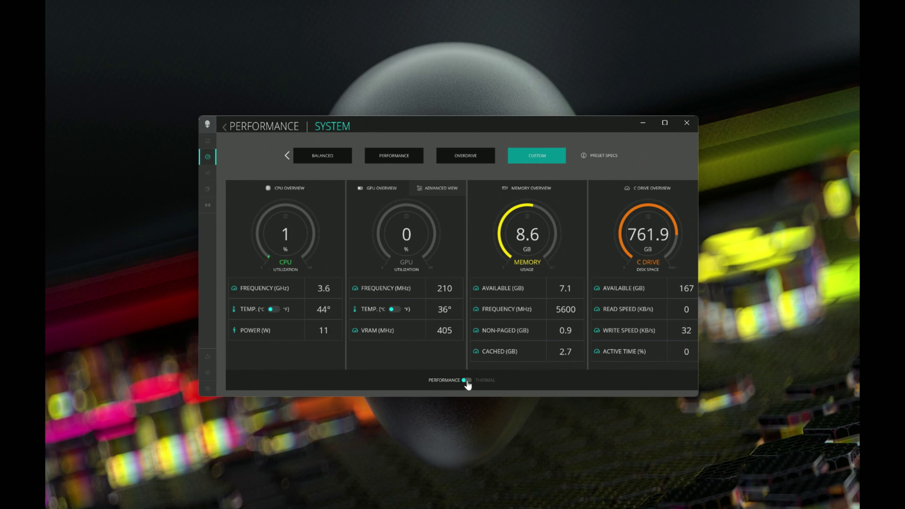
- Switch to the thermal and fan view and open Advanced View for the CPU and GPU zones
{"action": "left_click", "coordinate": [467, 380]}
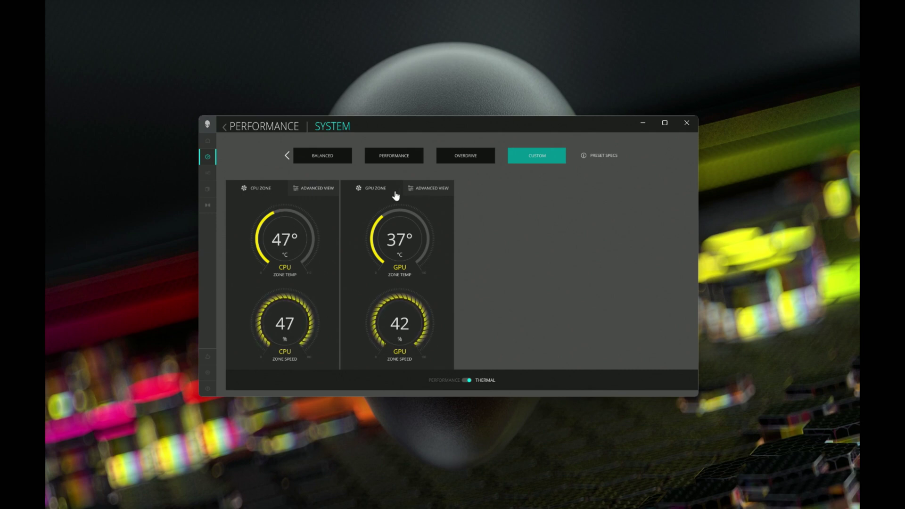
{"action": "left_click", "coordinate": [315, 189]}
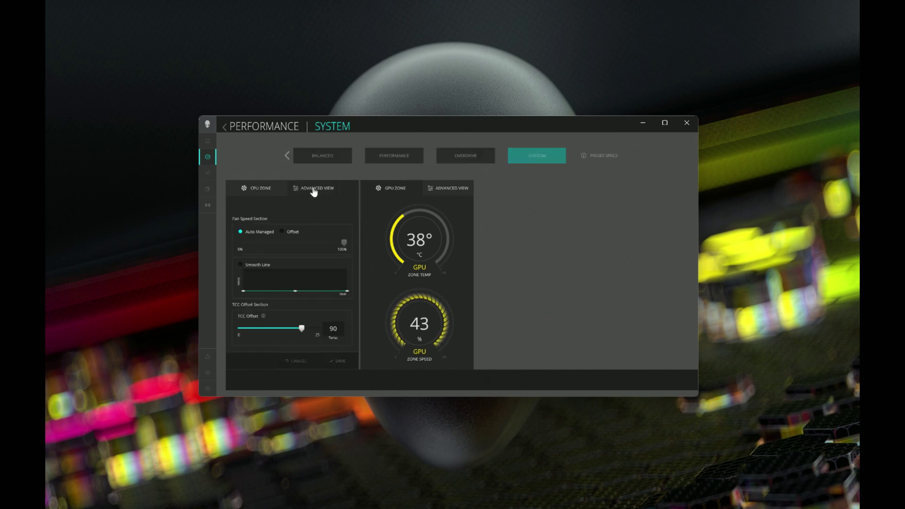
{"action": "left_click", "coordinate": [447, 194]}
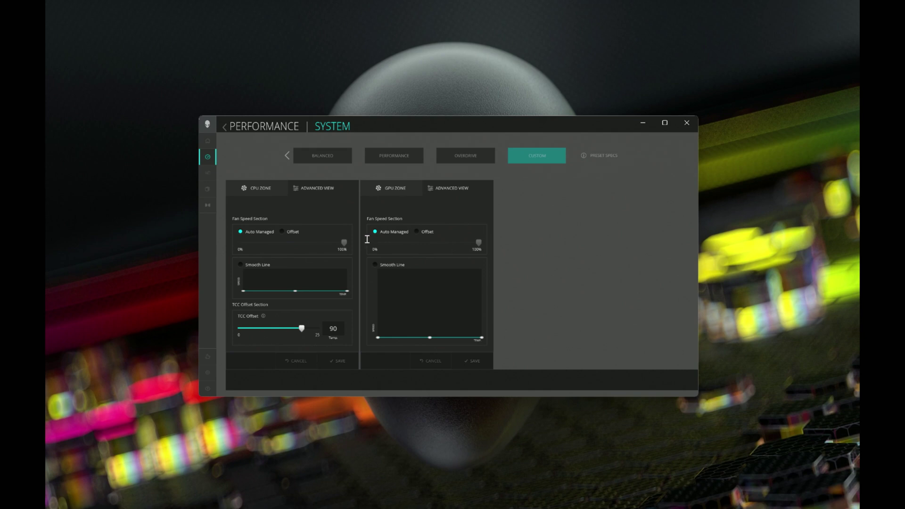
- Try a 100% CPU fan offset, revert it to automatic, and set the GPU fan to Offset
{"action": "left_click", "coordinate": [282, 232]}
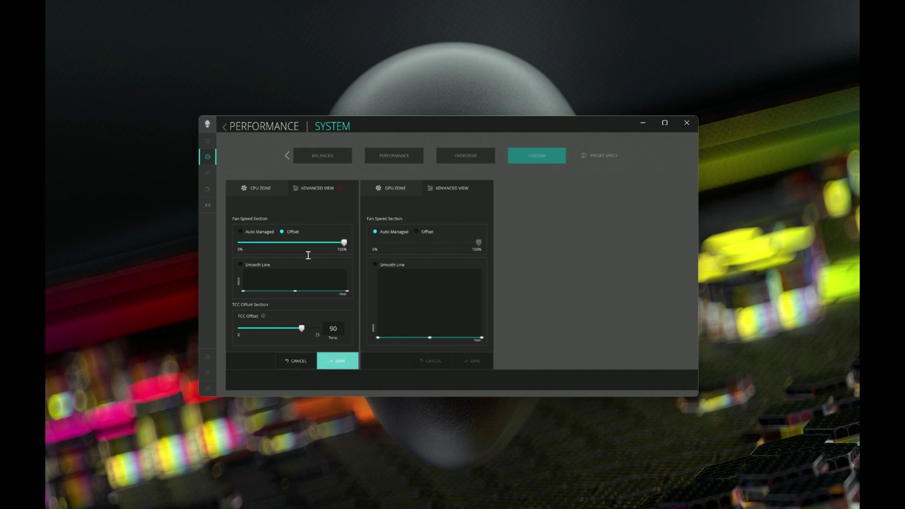
{"action": "left_click_drag", "start_coordinate": [344, 243], "coordinate": [305, 244]}
{"action": "left_click", "coordinate": [241, 232]}
{"action": "left_click", "coordinate": [417, 232]}
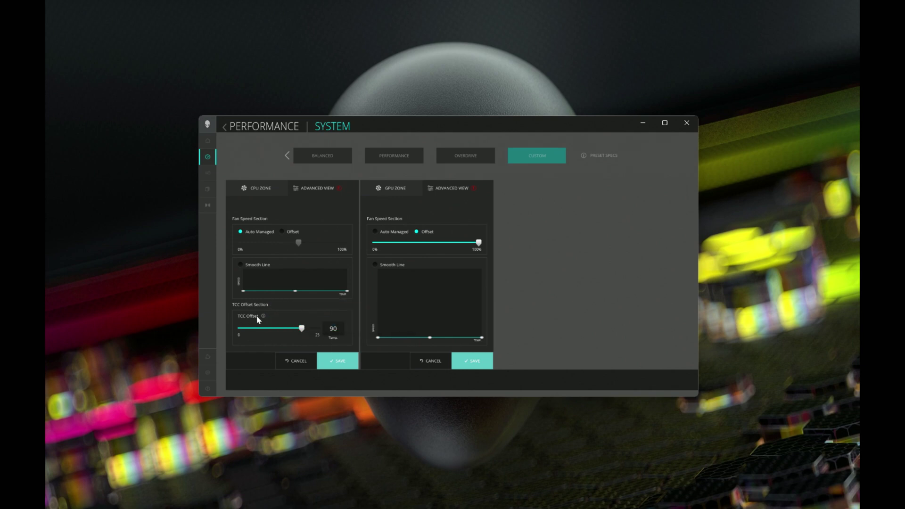
- Move the CPU TCC offset to 0, up to 25, then back to about 20
{"action": "mouse_move", "coordinate": [263, 318]}
{"action": "left_click_drag", "start_coordinate": [298, 330], "coordinate": [135, 336]}
{"action": "left_click_drag", "start_coordinate": [244, 329], "coordinate": [343, 330]}
{"action": "left_click_drag", "start_coordinate": [304, 329], "coordinate": [273, 328]}
- Cancel the GPU and CPU zone edits and close both zones' Advanced View
{"action": "left_click", "coordinate": [437, 364]}
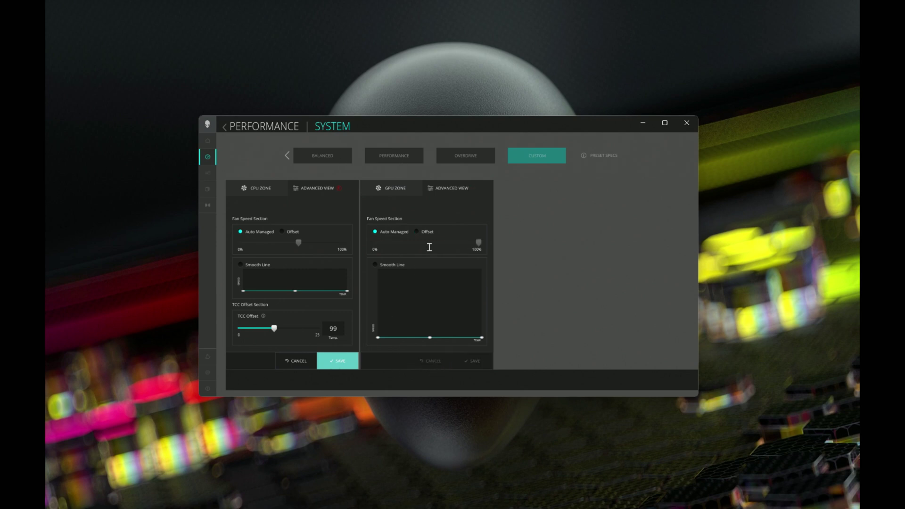
{"action": "left_click", "coordinate": [306, 363]}
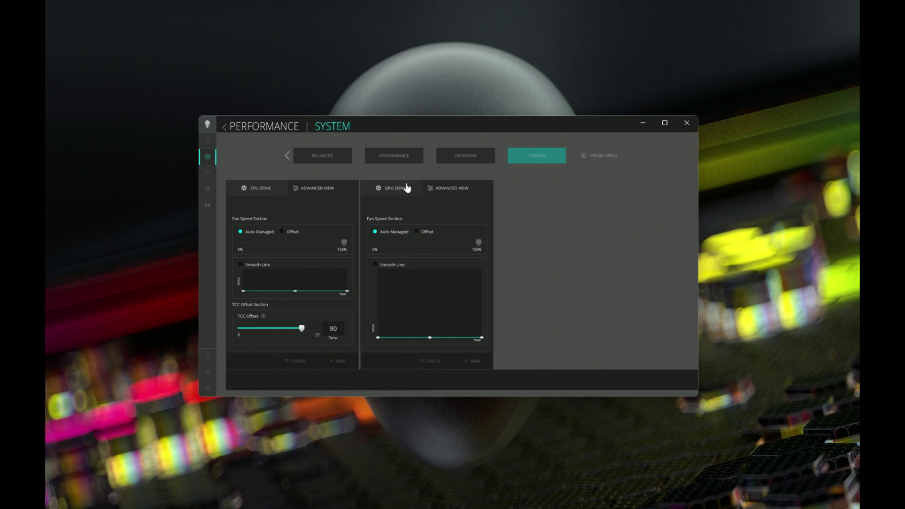
{"action": "left_click", "coordinate": [260, 191]}
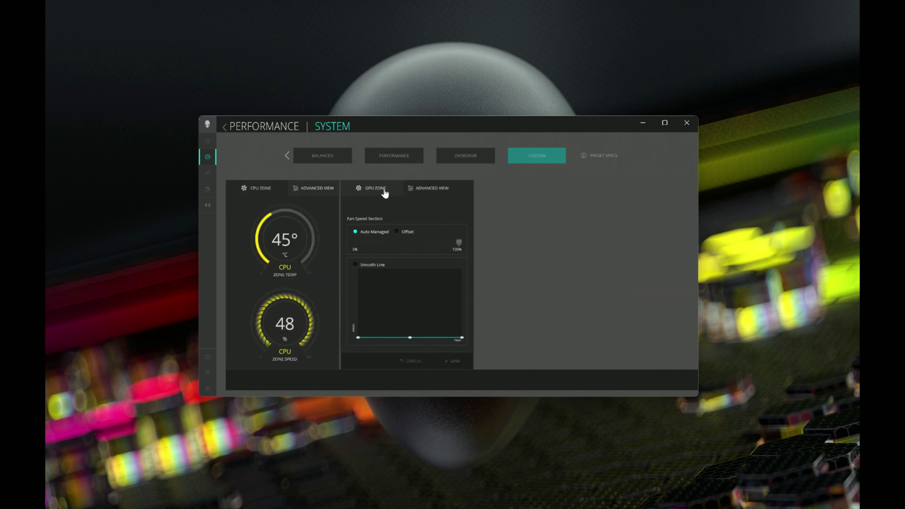
{"action": "left_click", "coordinate": [375, 191]}
- Return to the overview, try Performance, go back to Custom, and open the GPU Advanced View
{"action": "left_click", "coordinate": [467, 380]}
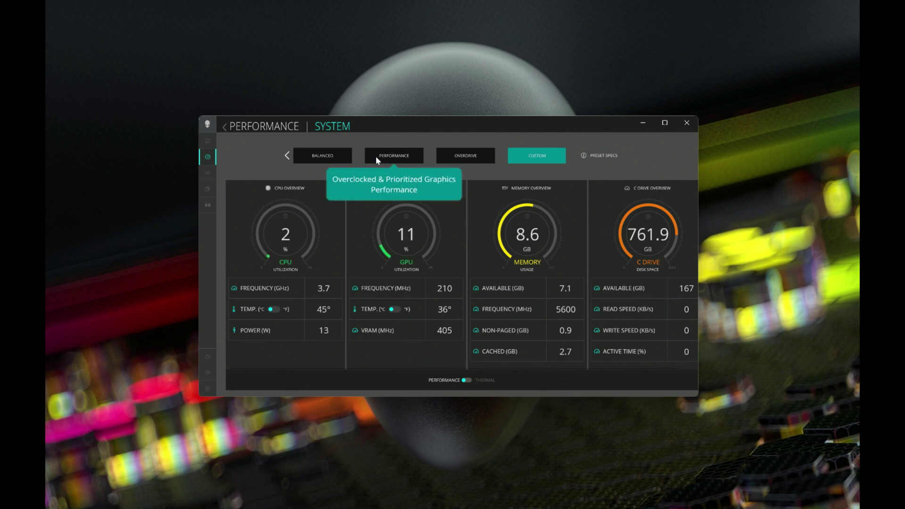
{"action": "left_click", "coordinate": [399, 157]}
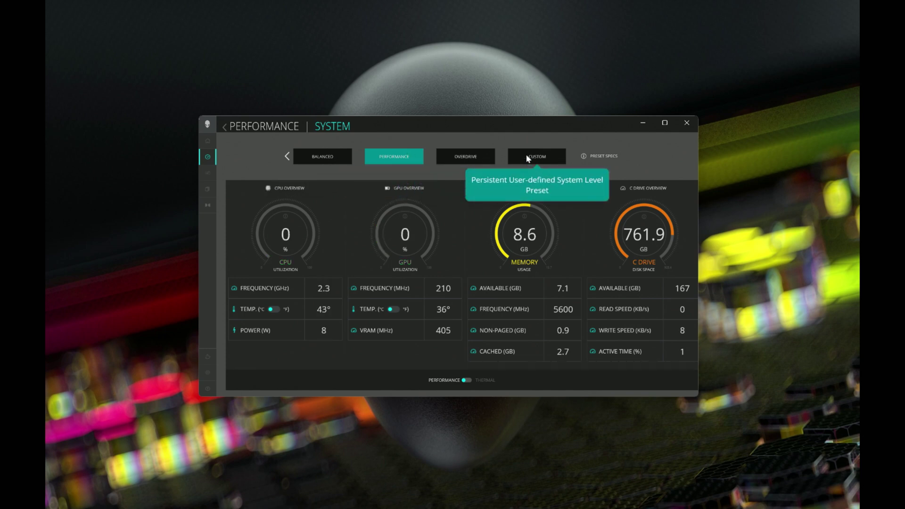
{"action": "left_click", "coordinate": [546, 156]}
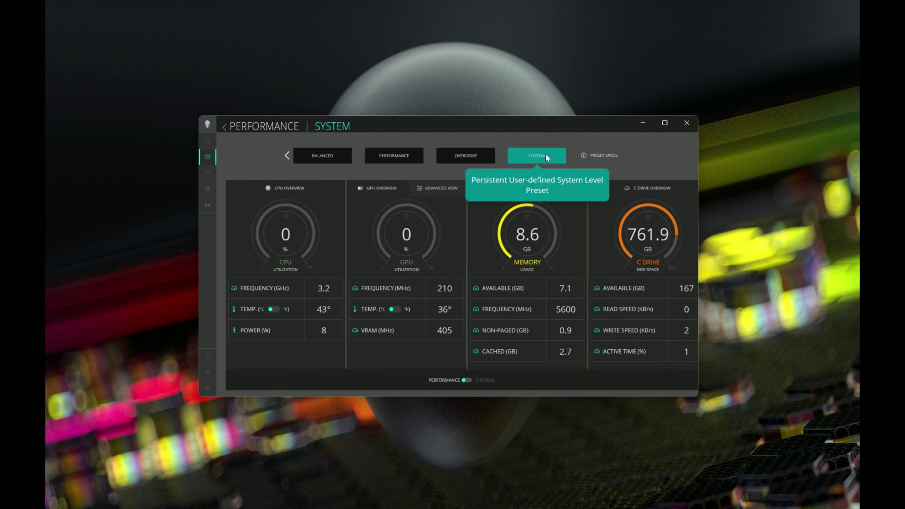
{"action": "left_click", "coordinate": [440, 191]}
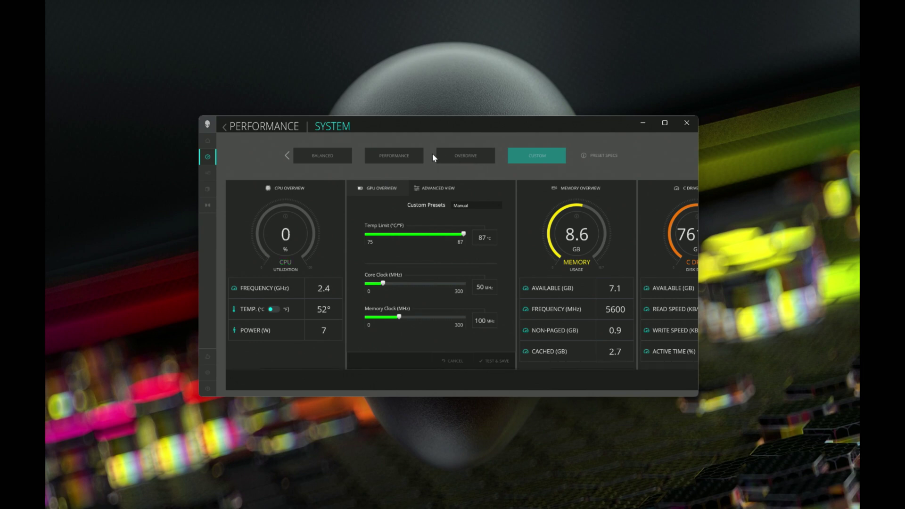
- Close the GPU Advanced View to return to the GPU Overview gauges
{"action": "left_click", "coordinate": [466, 157]}
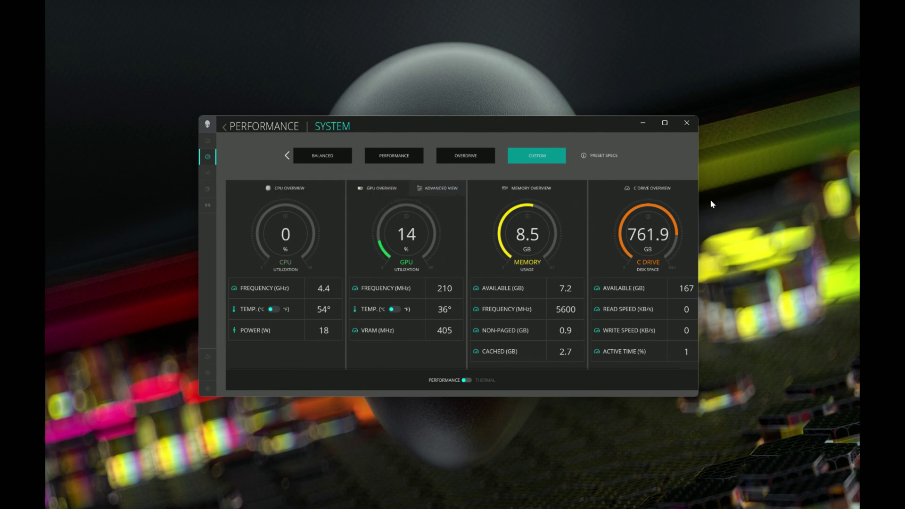
- Browse the Dashboard and Performance pages, ending on the AlienFX page's System Default preset
{"action": "left_click", "coordinate": [207, 140]}
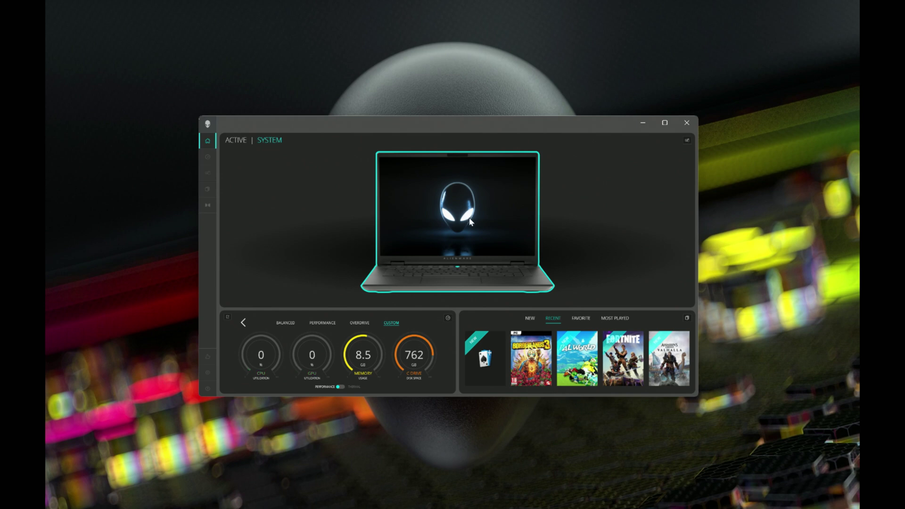
{"action": "left_click", "coordinate": [208, 157]}
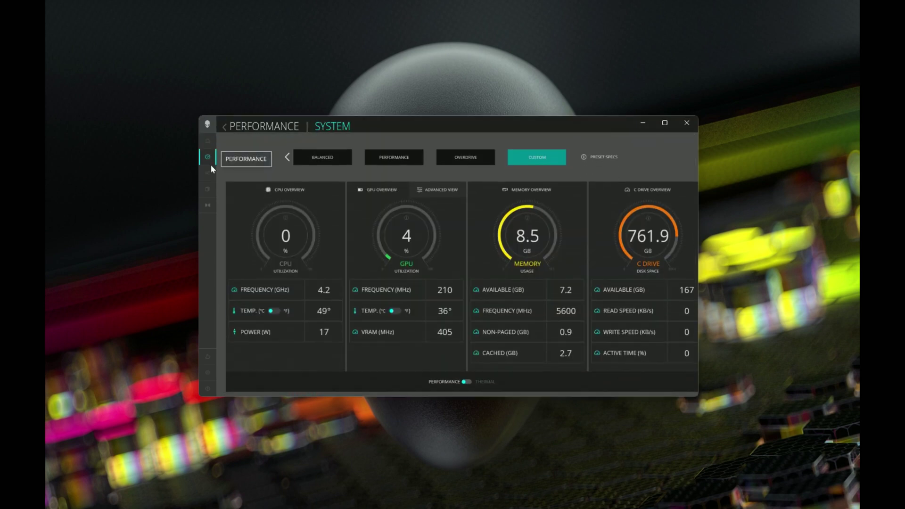
{"action": "left_click", "coordinate": [208, 173]}
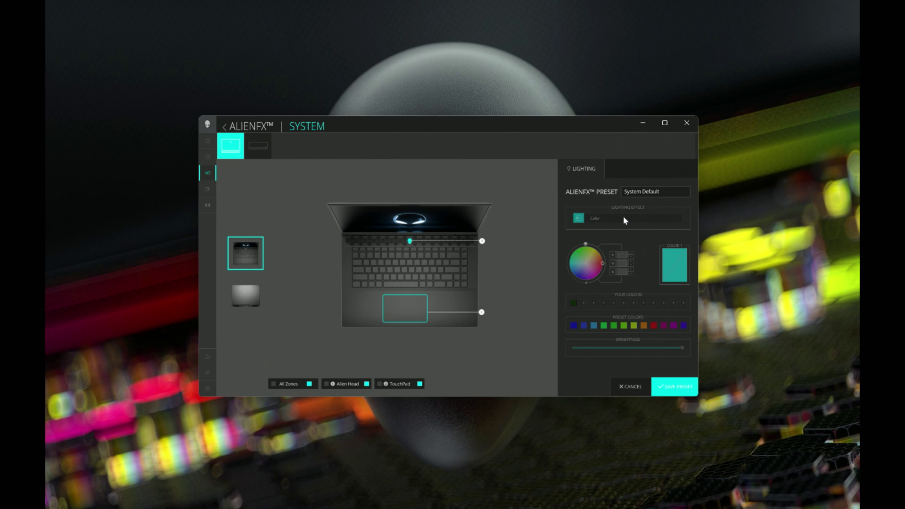
- Assign Palworld the Balanced performance preset from its Library details page
{"action": "left_click", "coordinate": [208, 189]}
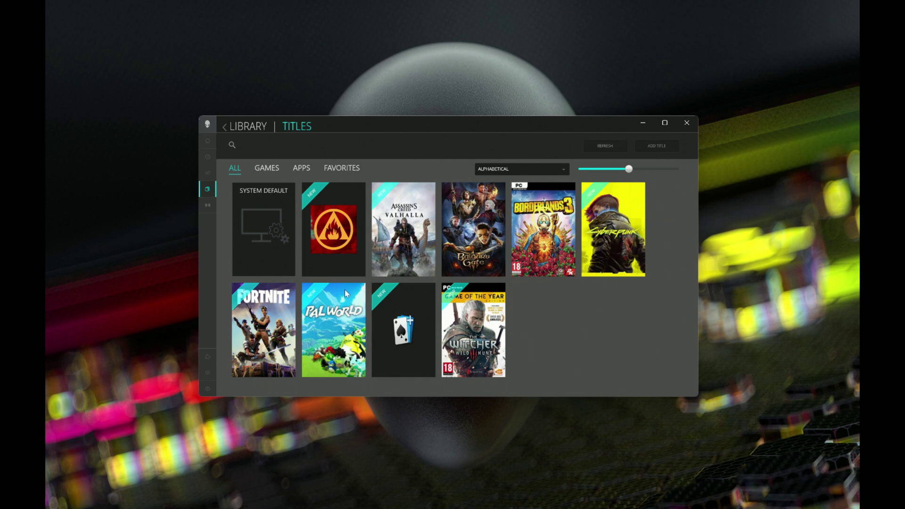
{"action": "left_click", "coordinate": [362, 293]}
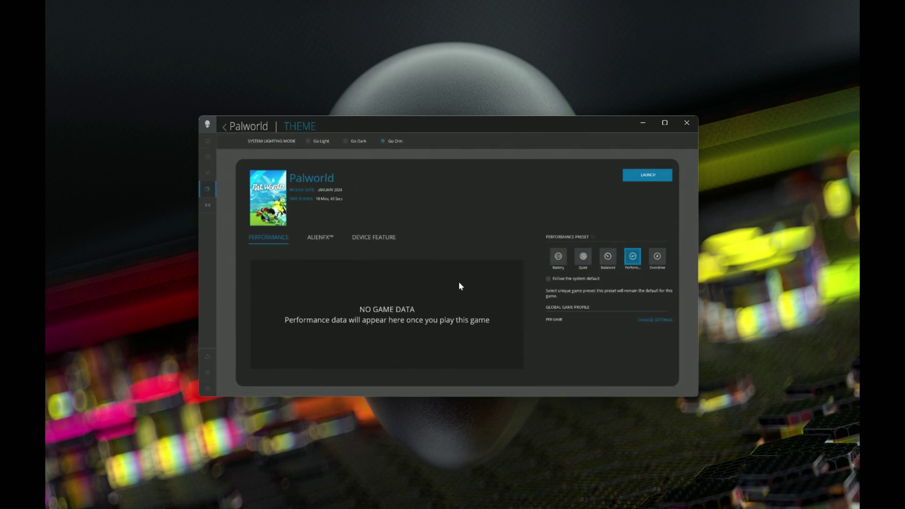
{"action": "left_click", "coordinate": [608, 256]}
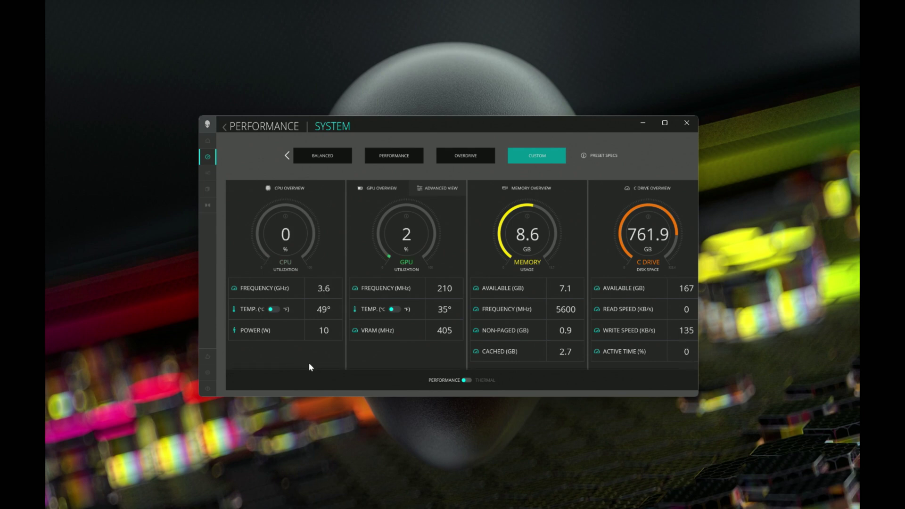
- Open the System About page from the Start right-click menu and reposition the Settings window
{"action": "mouse_move", "coordinate": [384, 506]}
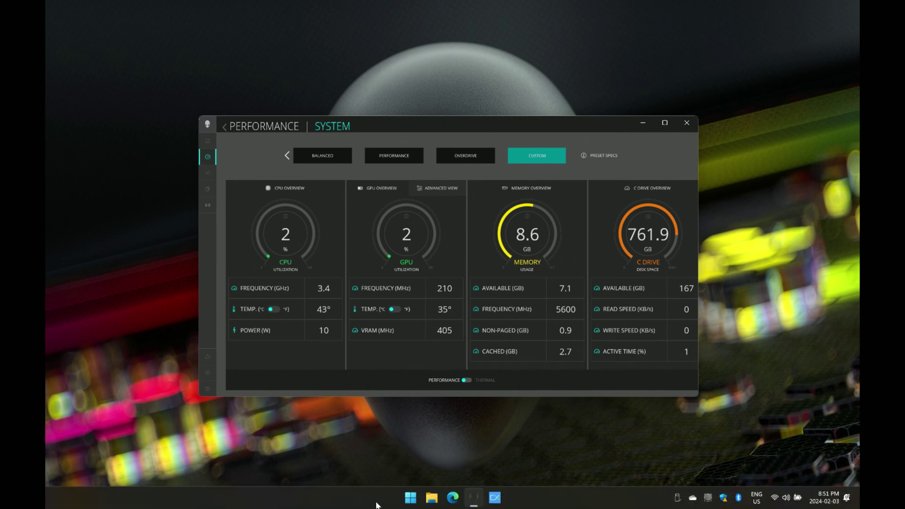
{"action": "right_click", "coordinate": [411, 497]}
{"action": "left_click", "coordinate": [414, 275]}
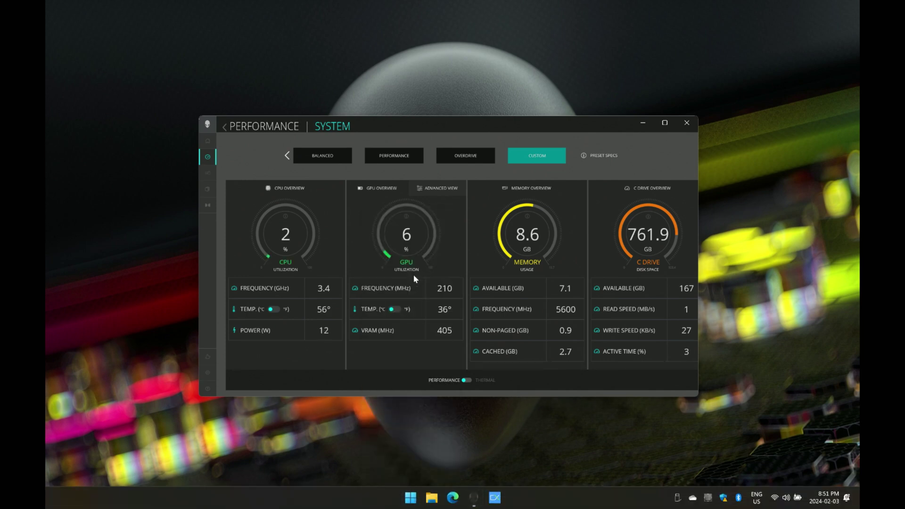
{"action": "left_click_drag", "start_coordinate": [395, 18], "coordinate": [548, 33]}
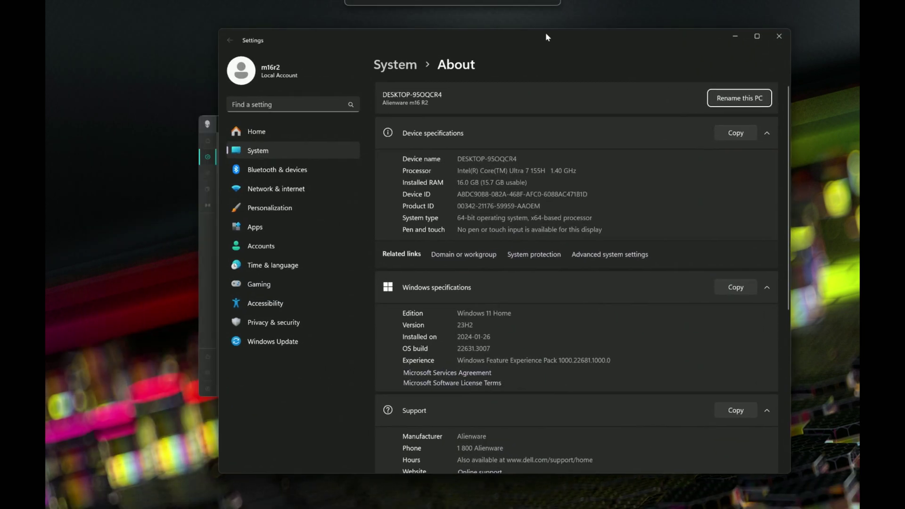
- Highlight the processor line, Intel Core Ultra 7 155H, and its 1.40 GHz clock speed
{"action": "left_click_drag", "start_coordinate": [583, 171], "coordinate": [452, 173]}
{"action": "left_click_drag", "start_coordinate": [586, 171], "coordinate": [462, 172]}
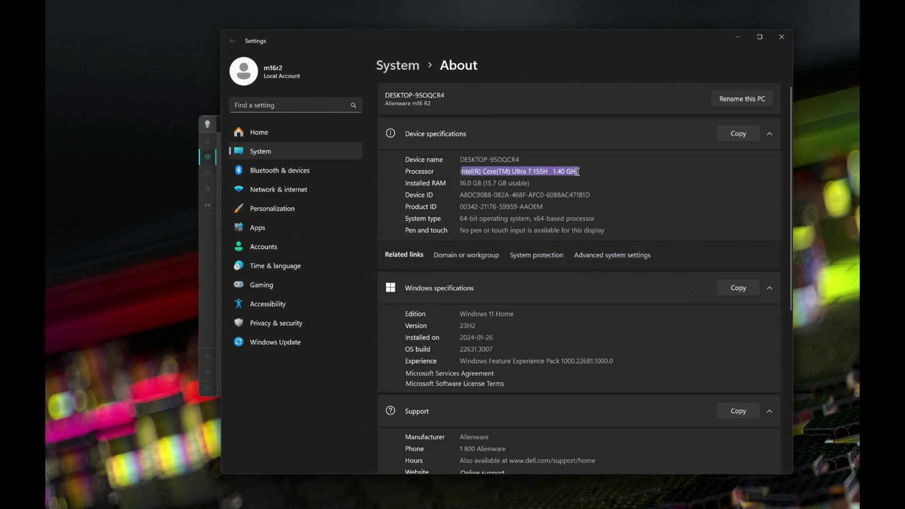
{"action": "left_click", "coordinate": [578, 171]}
{"action": "left_click_drag", "start_coordinate": [582, 171], "coordinate": [553, 171]}
{"action": "left_click", "coordinate": [589, 171]}
{"action": "left_click", "coordinate": [582, 171]}
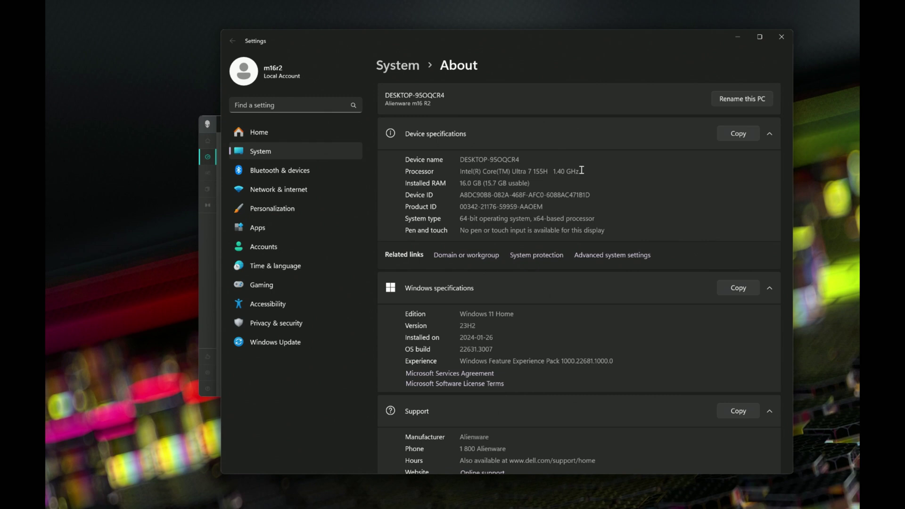
- Close Windows Settings to reveal the Custom mode Performance System page, with CPU at 4.3 GHz
{"action": "left_click", "coordinate": [780, 39]}
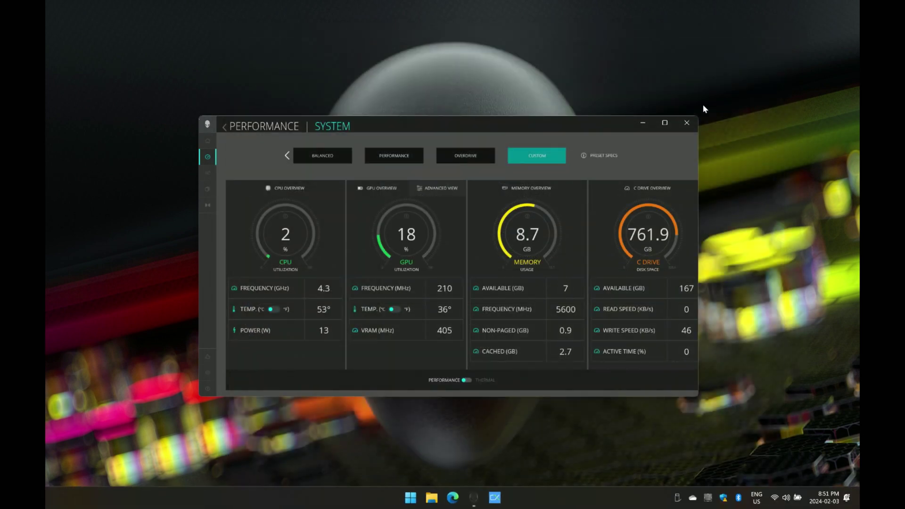